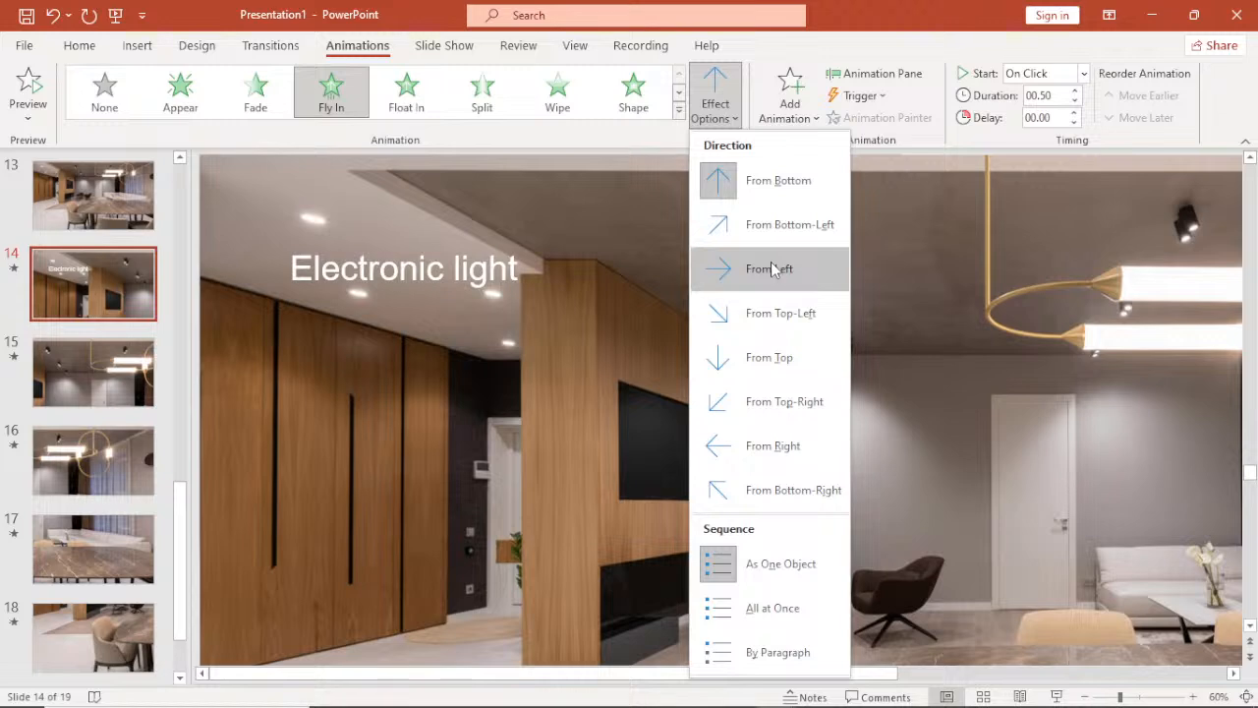
Set the "Electronic light" text's Fly In direction to From Left and its duration to 2 seconds.
click(770, 275)
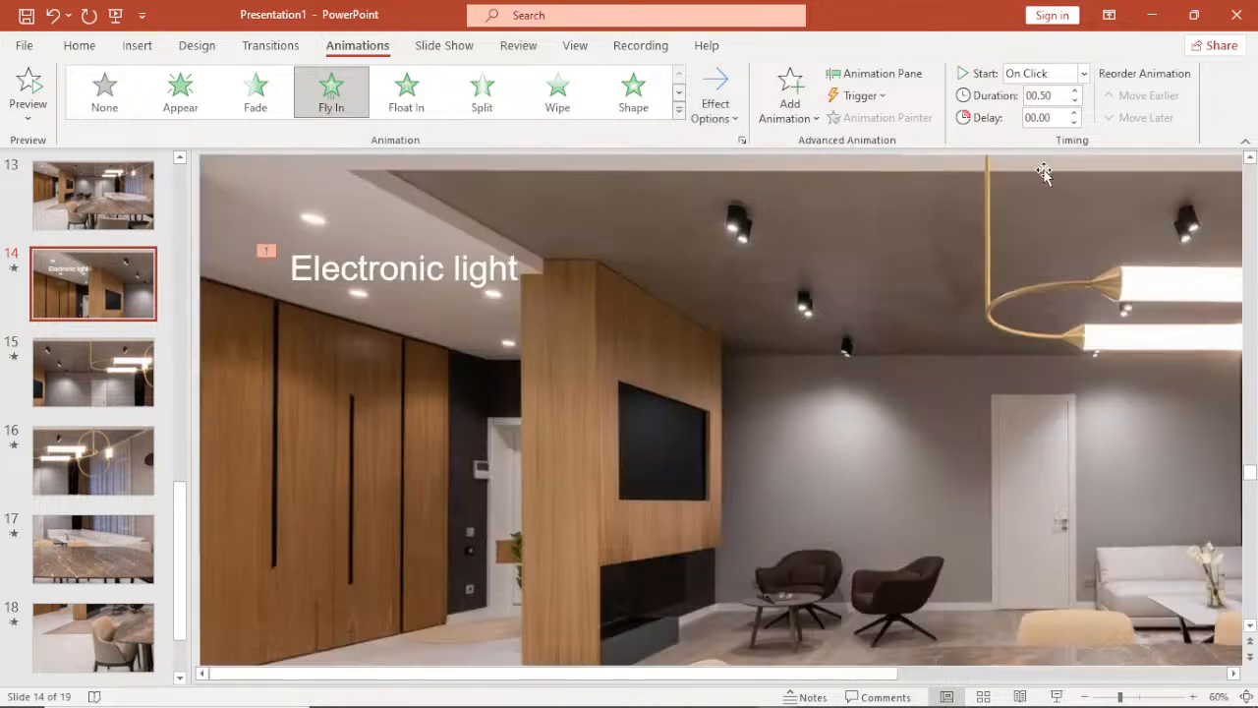
click(1076, 106)
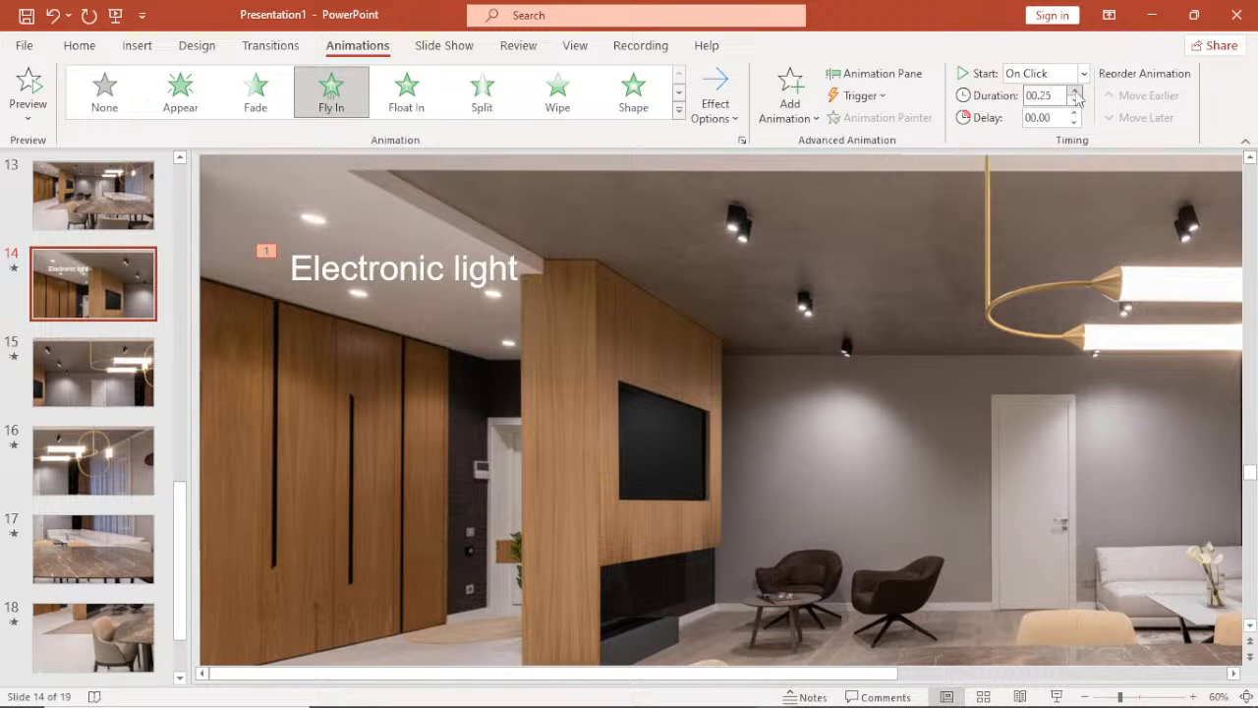
click(1075, 90)
click(1075, 90)
Set the smooth start and smooth end of the "Electronic light" Fly In effect to 1 sec each.
click(880, 74)
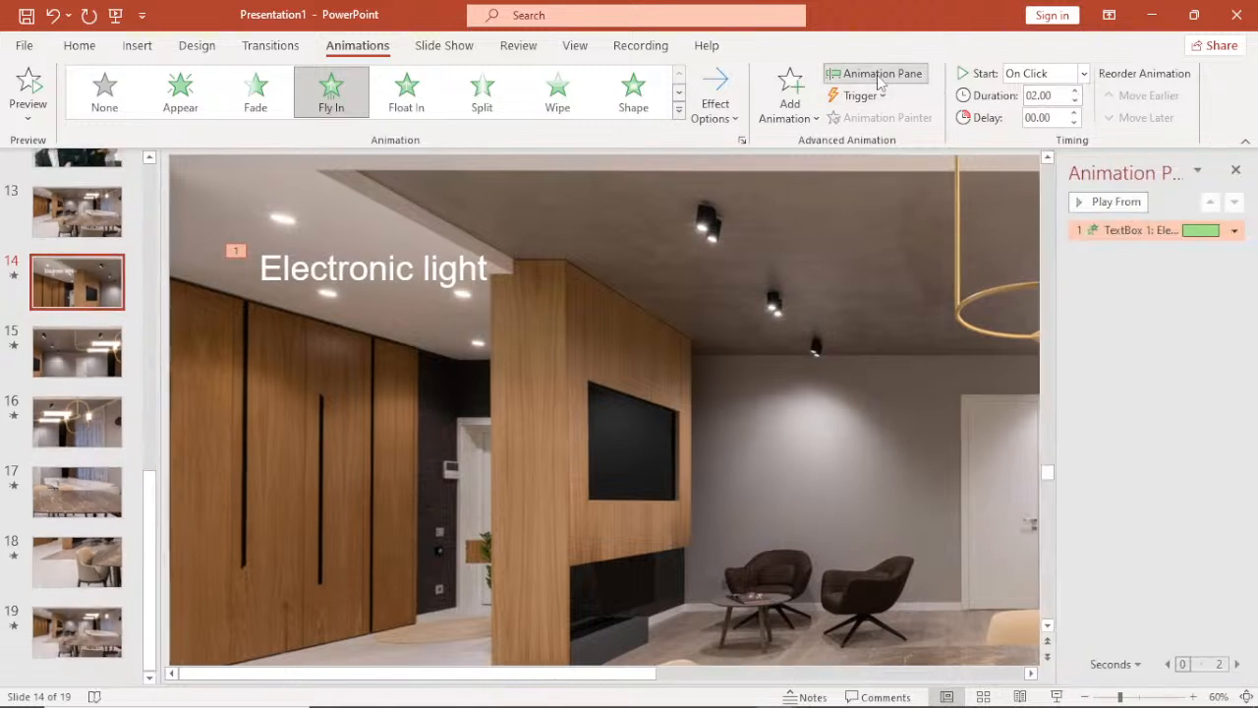
double_click(1122, 230)
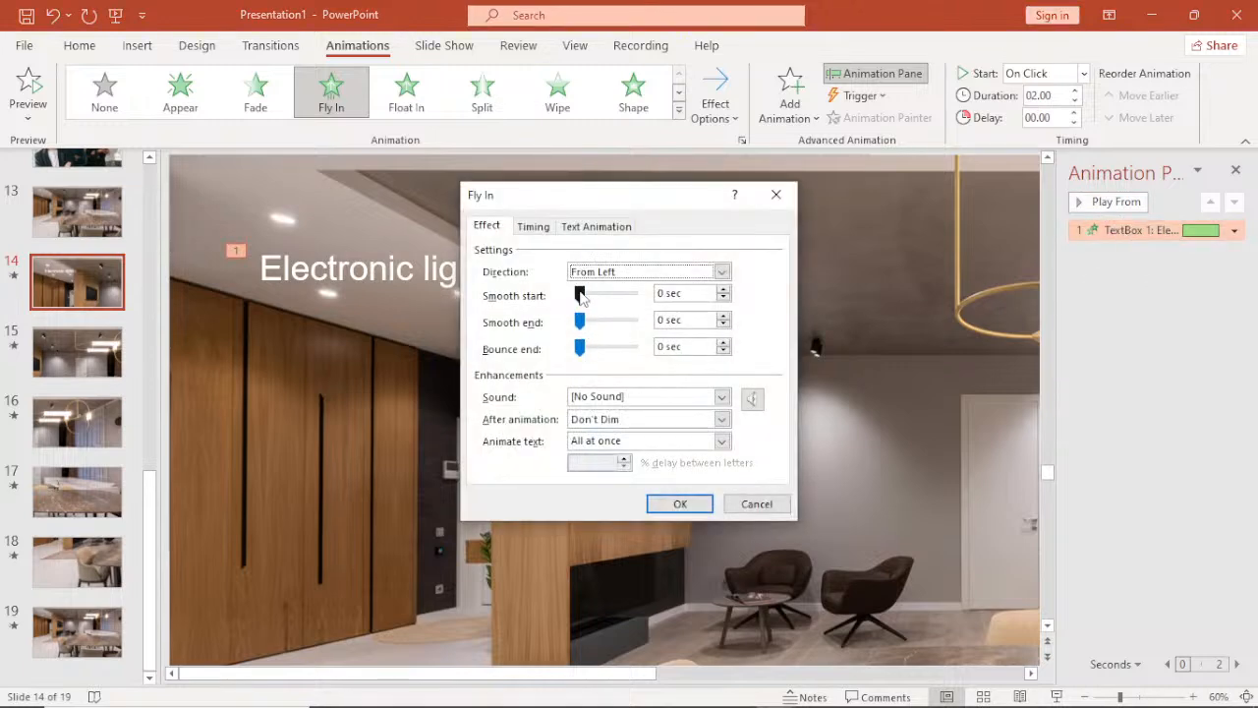
drag(580, 295, 608, 297)
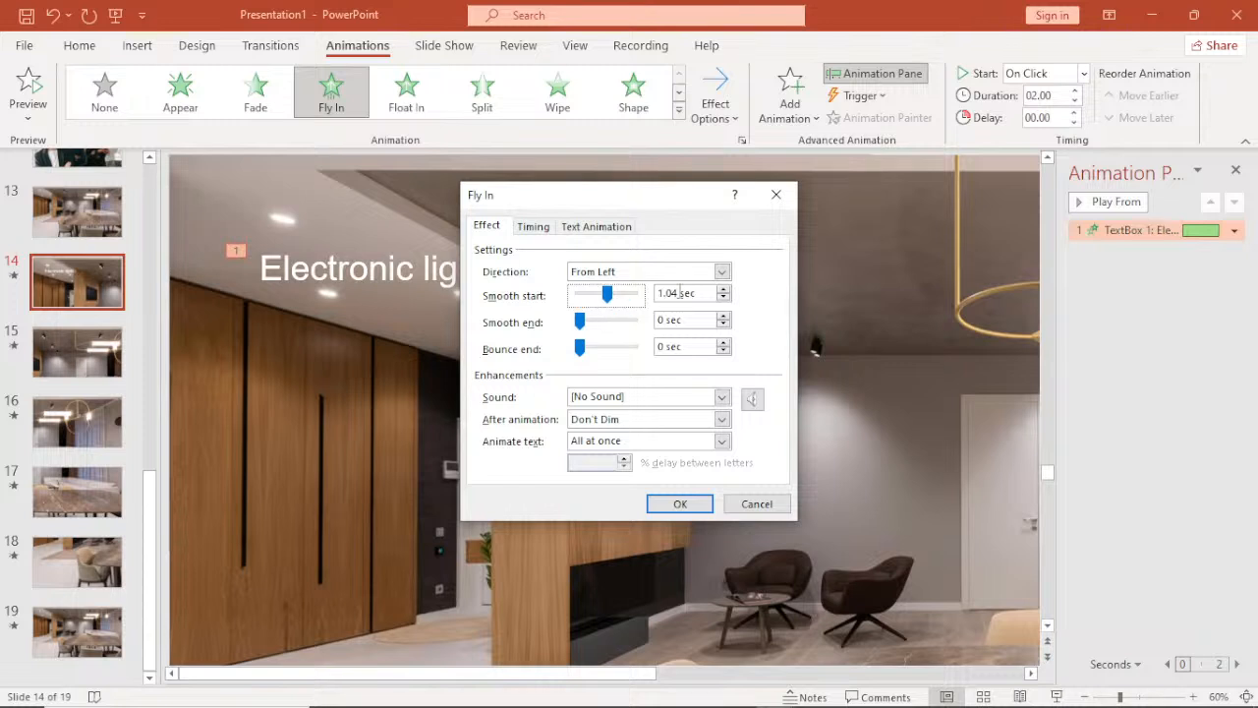
click(678, 292)
key(BackSpace)
key(BackSpace)
key(BackSpace)
click(664, 320)
key(BackSpace)
text(1)
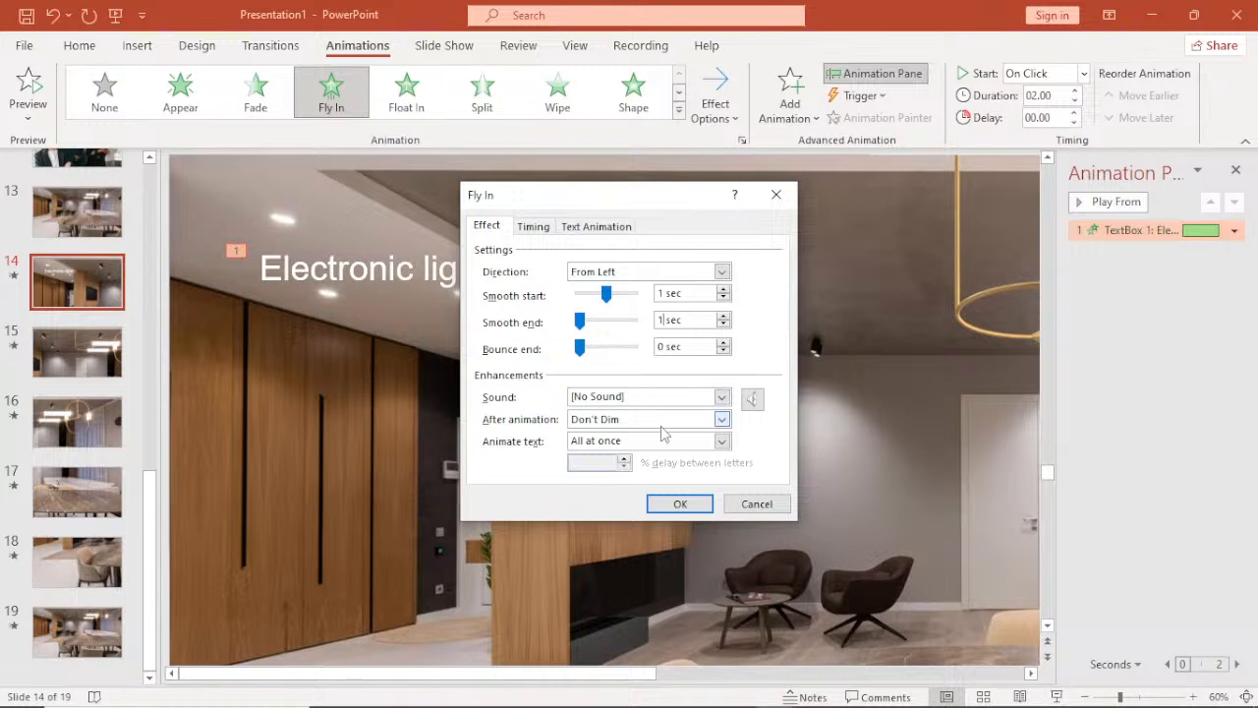
Set the Fly In effect's timing to repeat Until End of Slide and start With Previous.
click(535, 230)
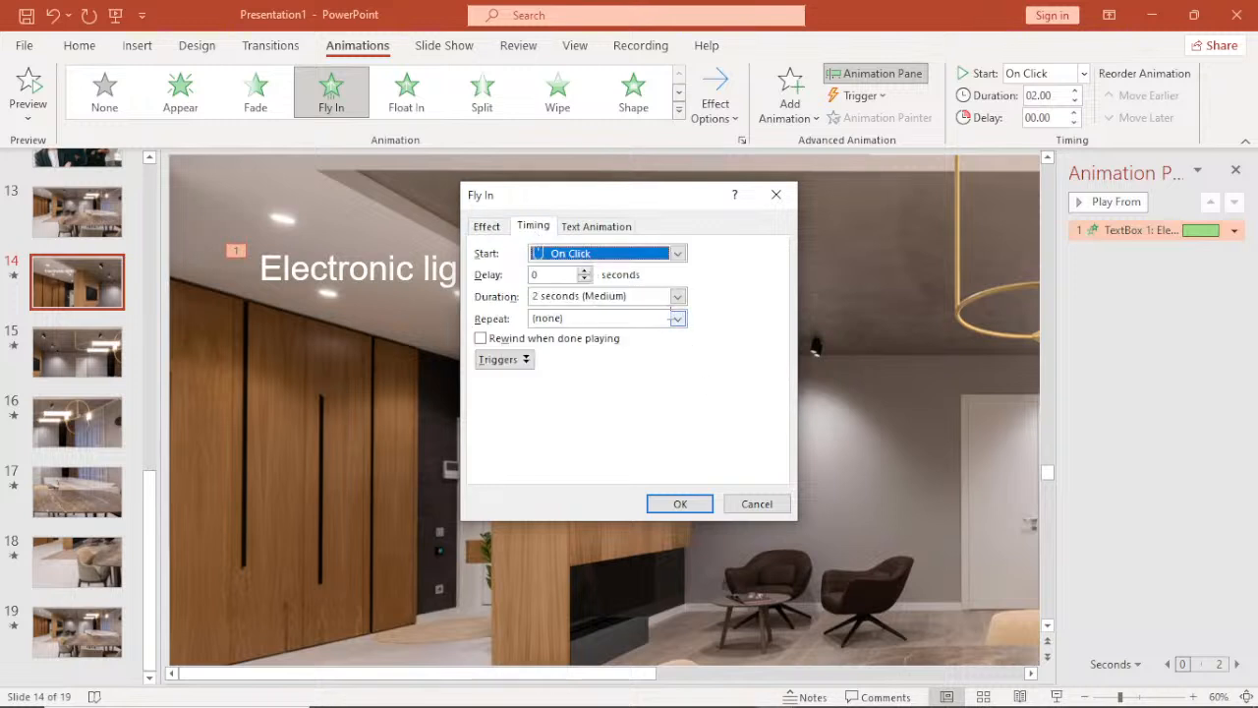
click(677, 319)
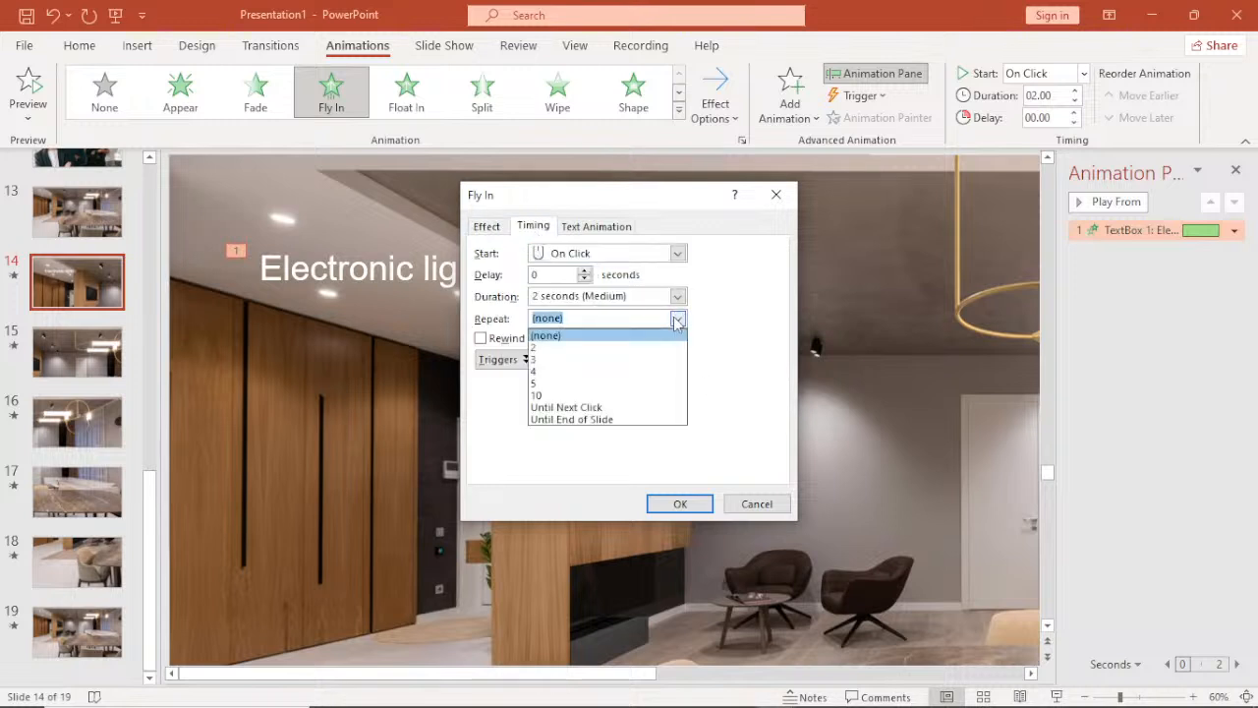
click(585, 419)
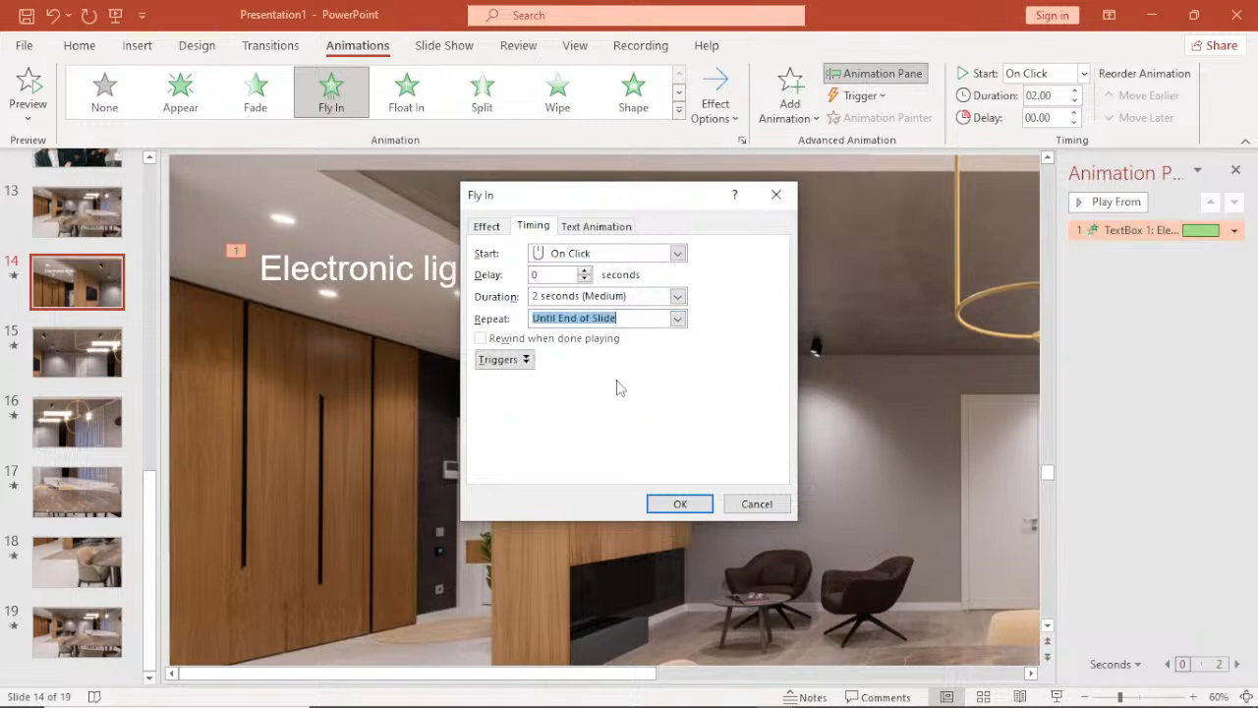
click(677, 254)
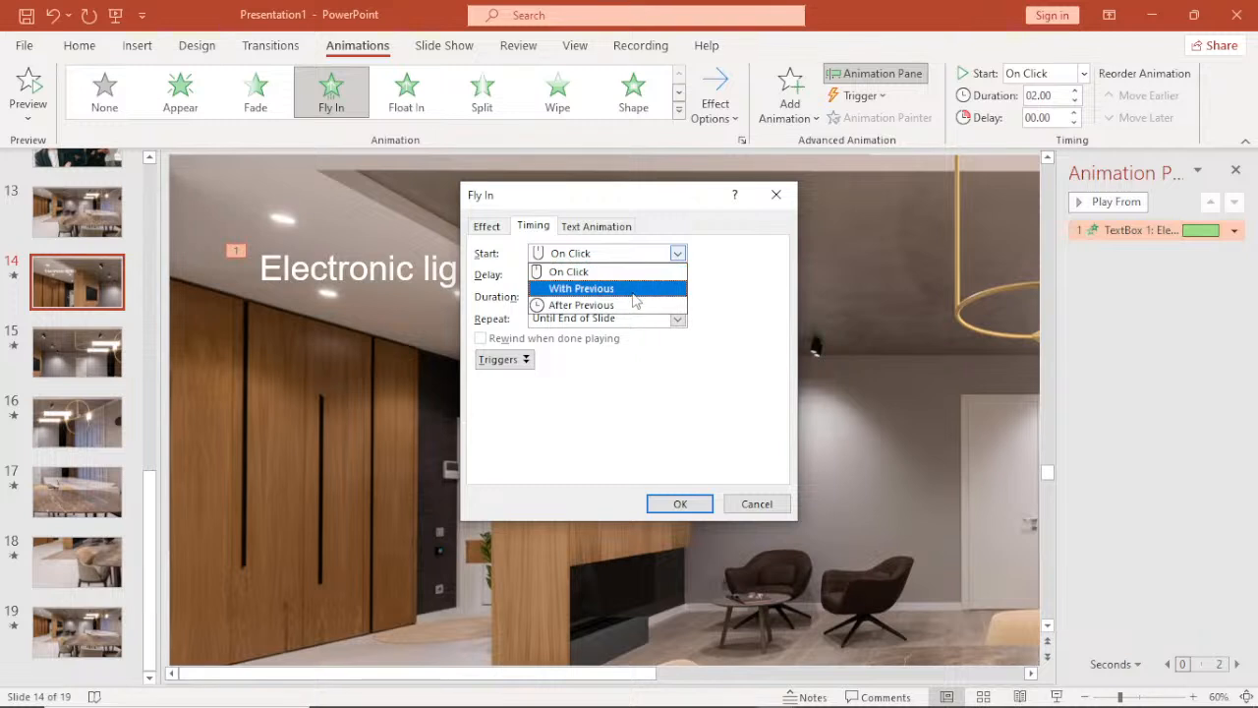
click(632, 285)
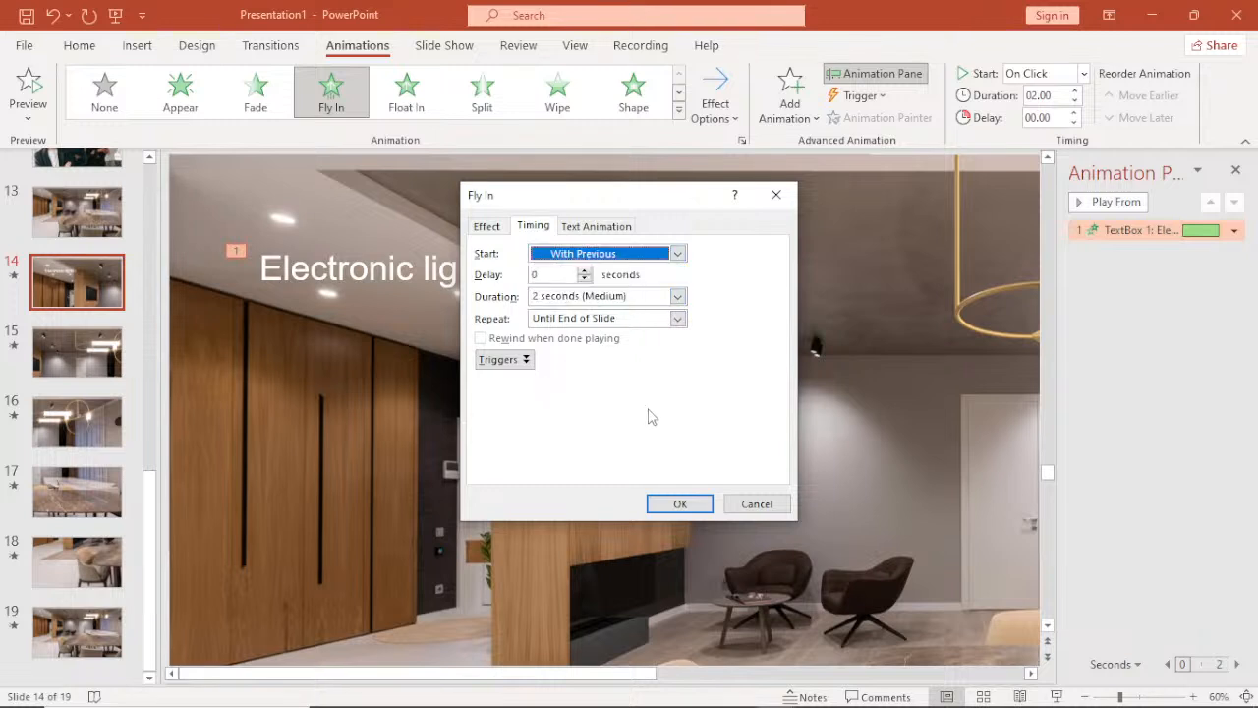
click(676, 506)
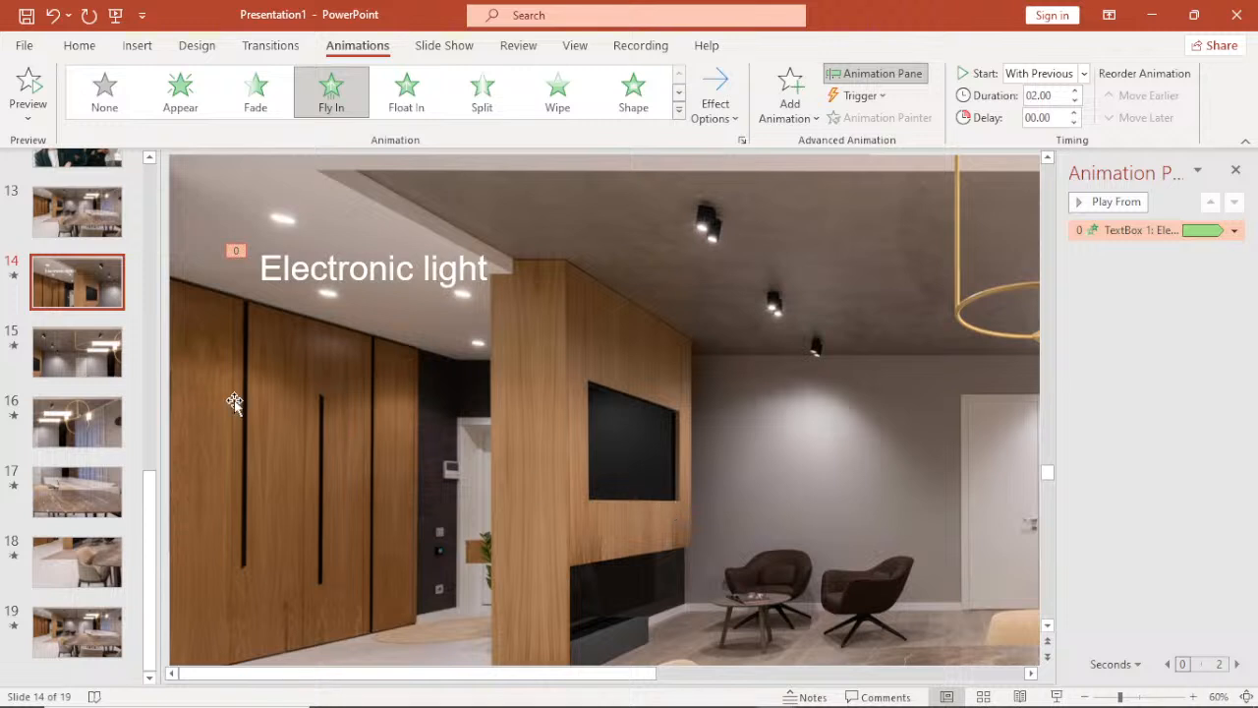
Play the slide show from slide 13 through slide 16, and exit the show.
click(86, 214)
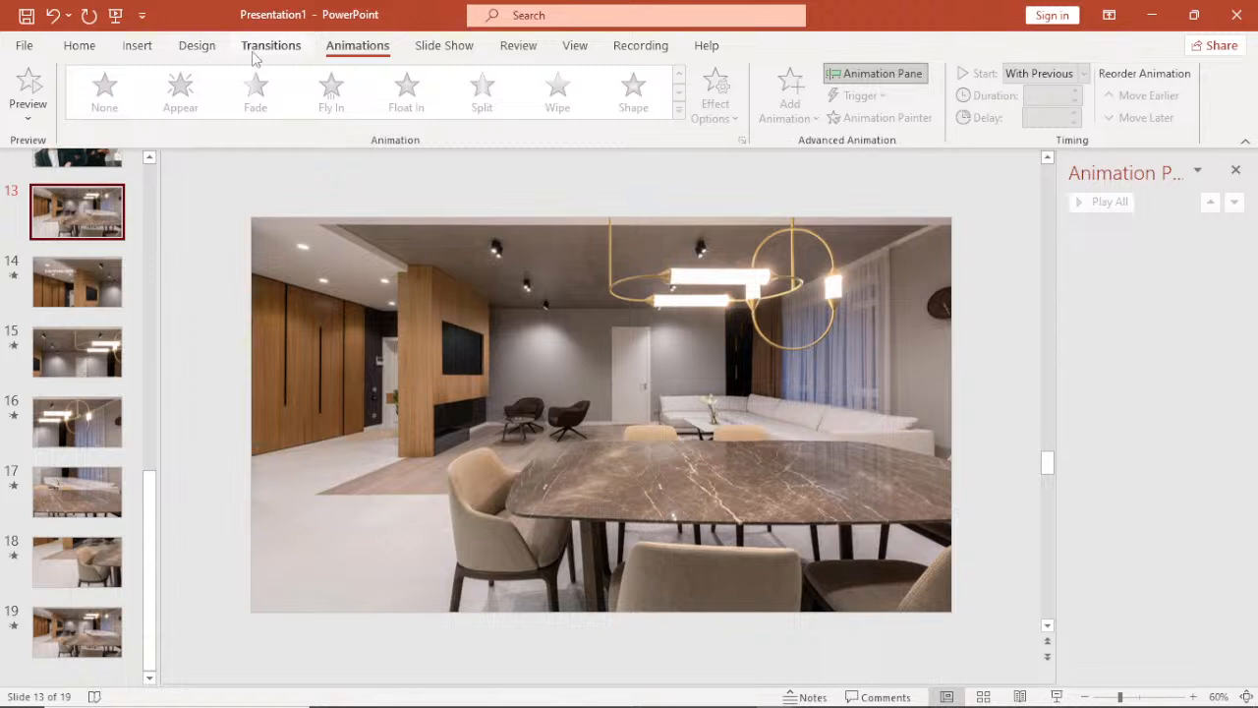
click(448, 46)
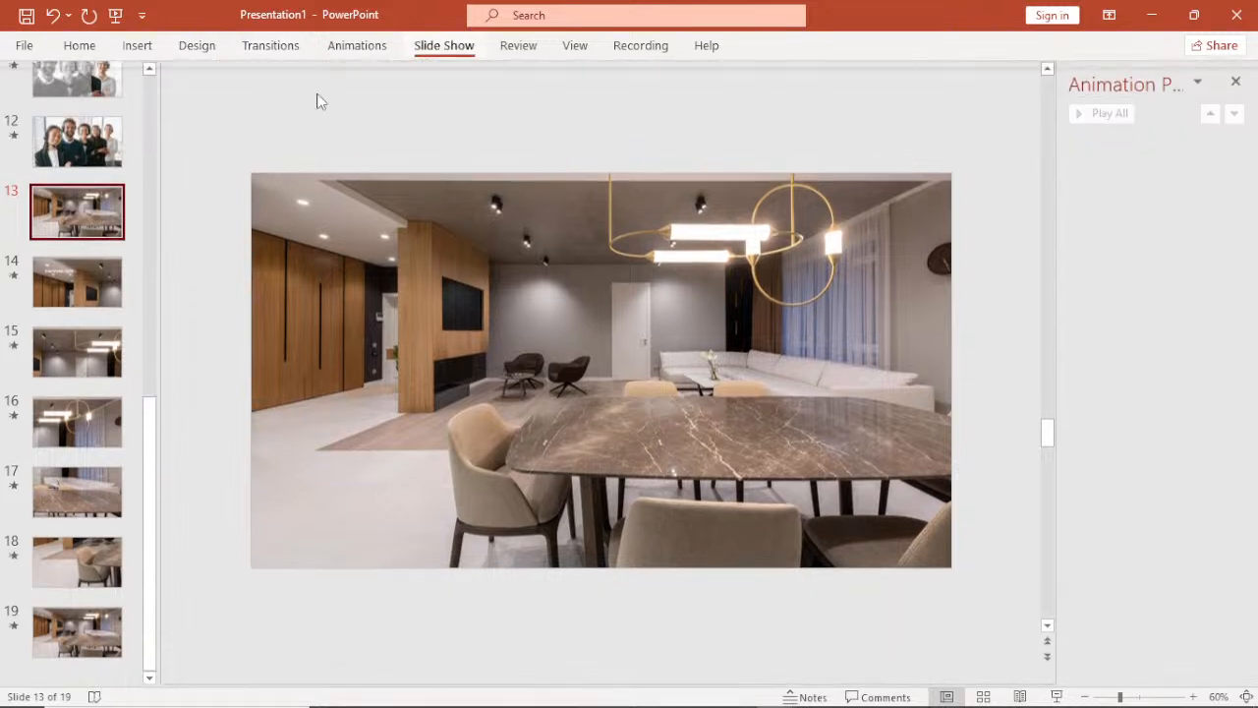
key(ctrl+F1)
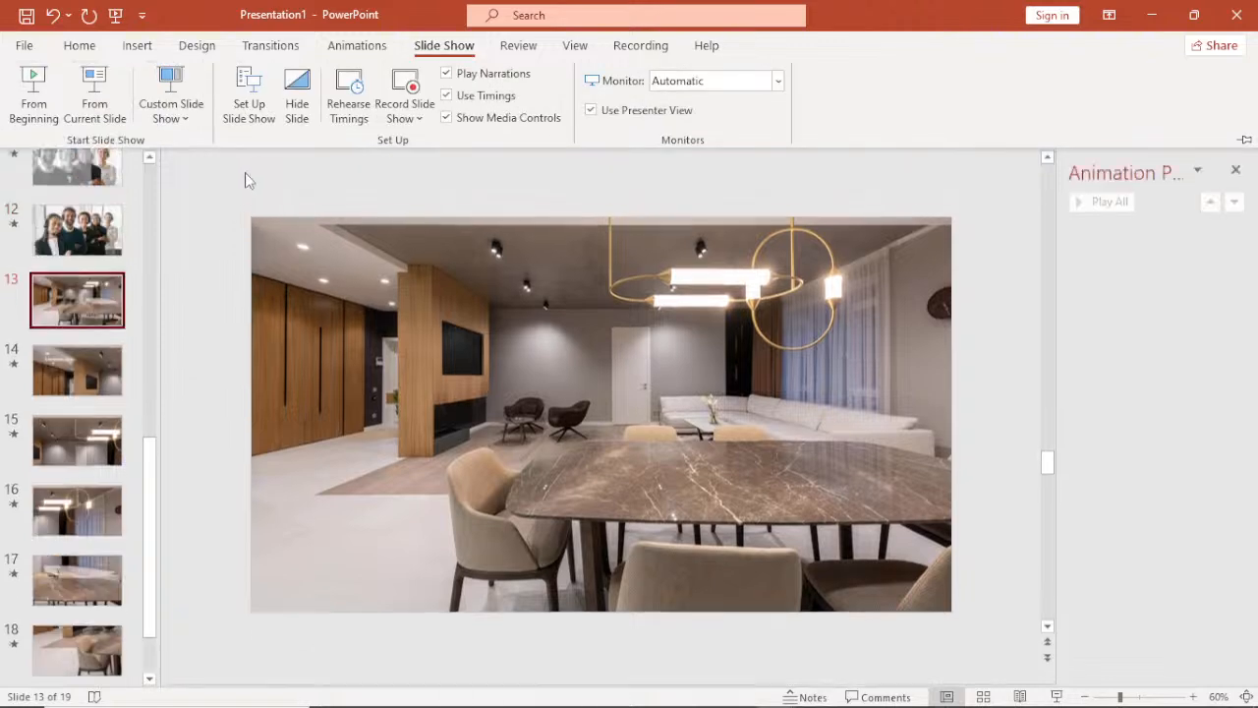
click(99, 110)
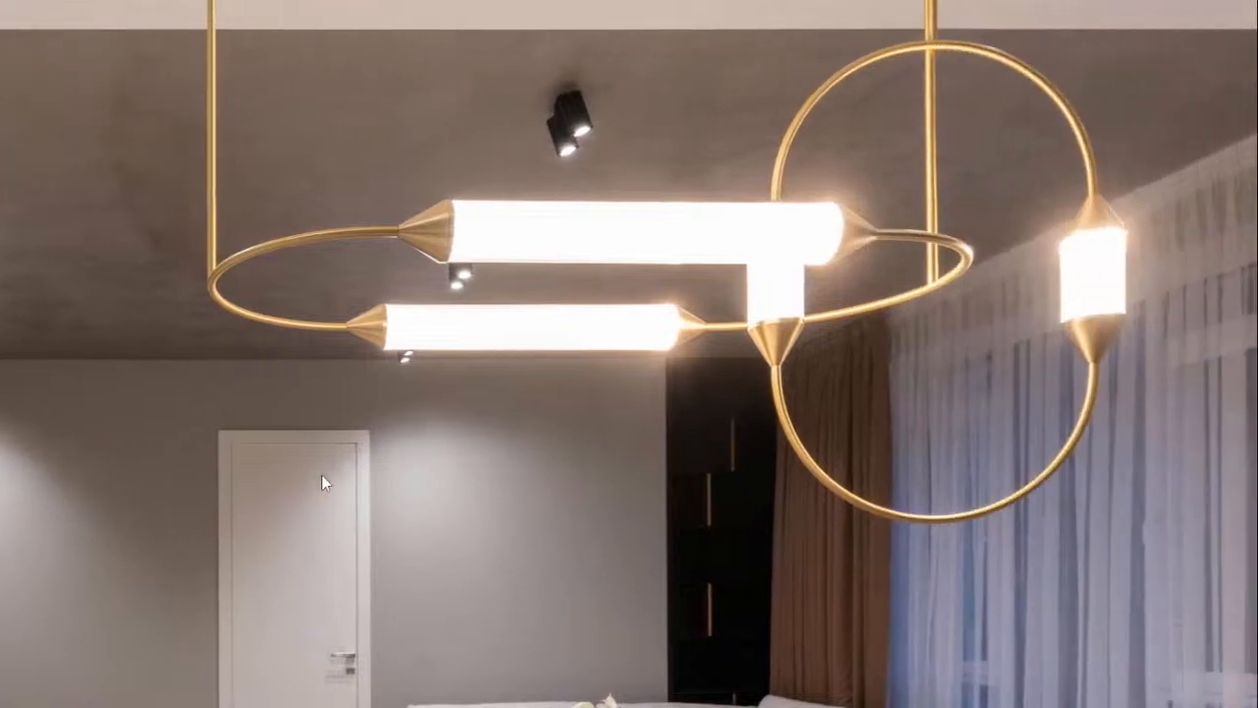
key(Escape)
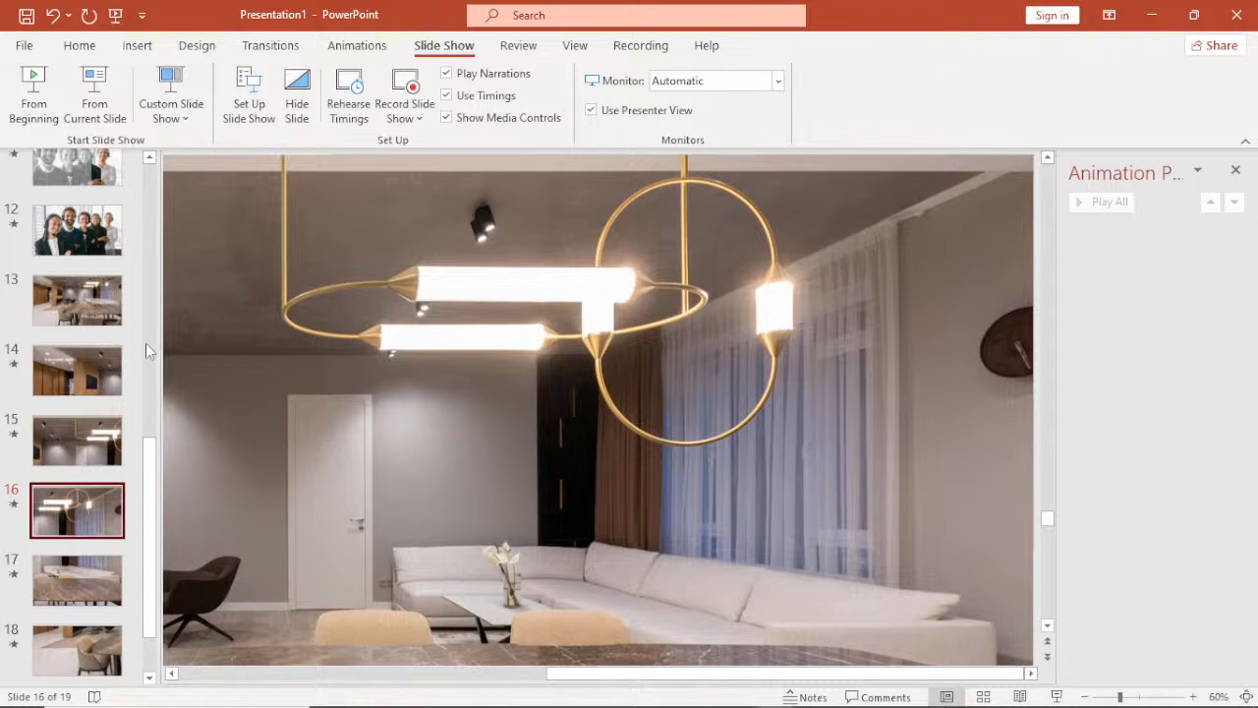
Place the slide insertion point after slide 19, at the end of the presentation.
click(372, 48)
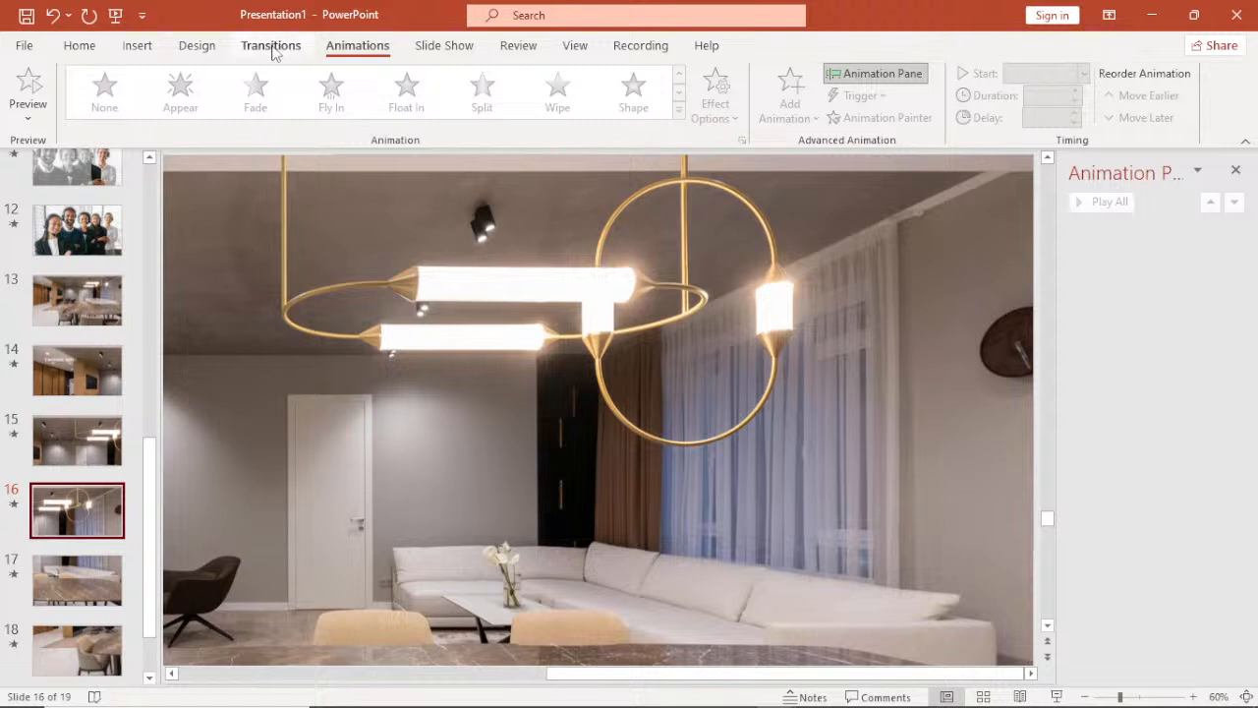
click(327, 496)
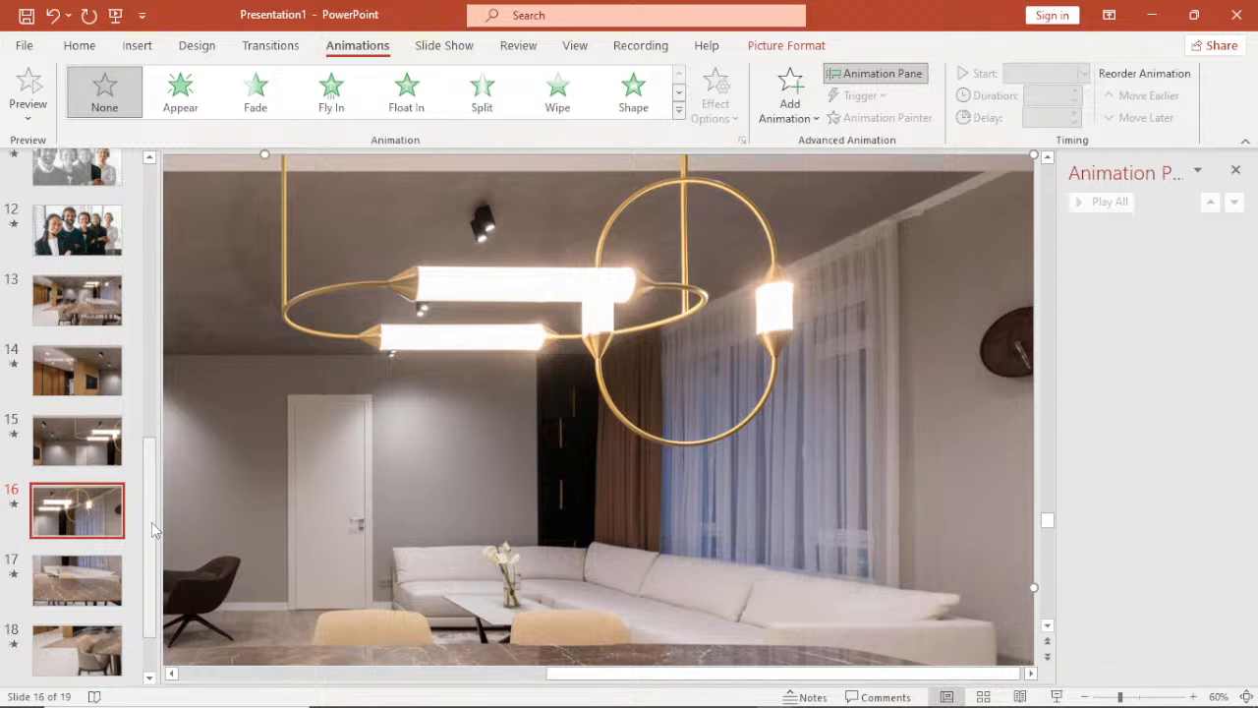
drag(151, 521, 154, 411)
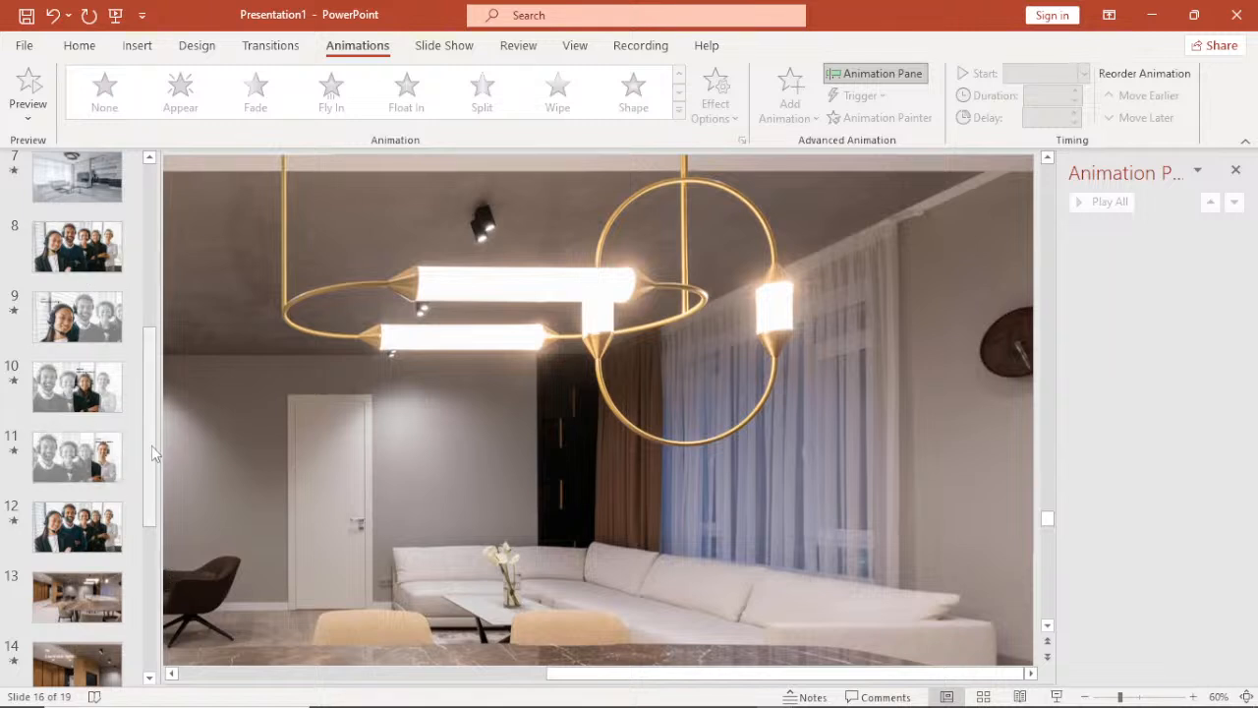
drag(151, 445, 168, 635)
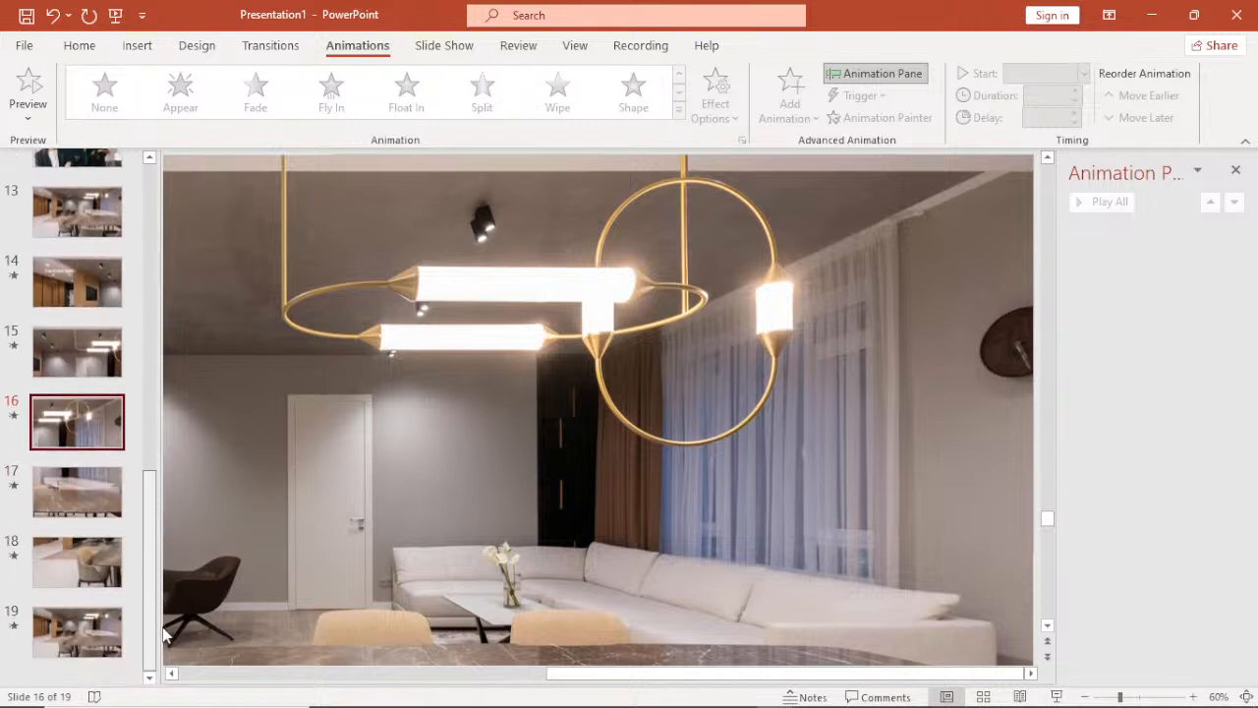
click(85, 677)
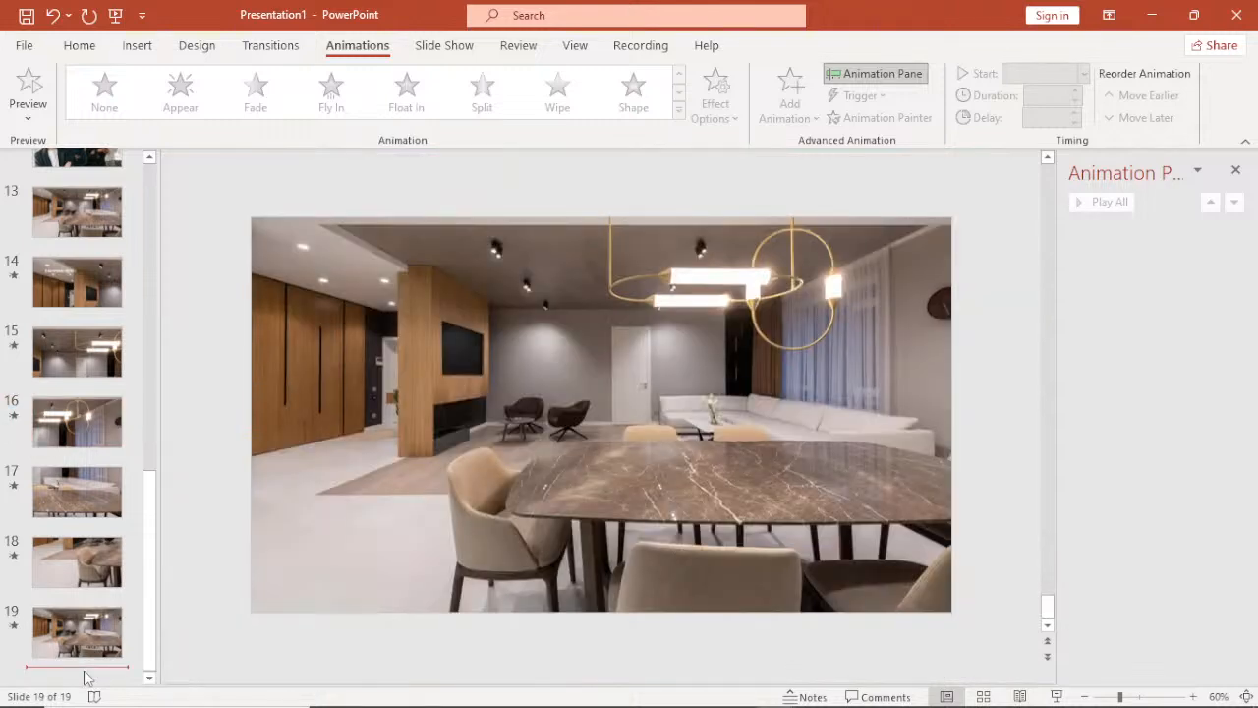